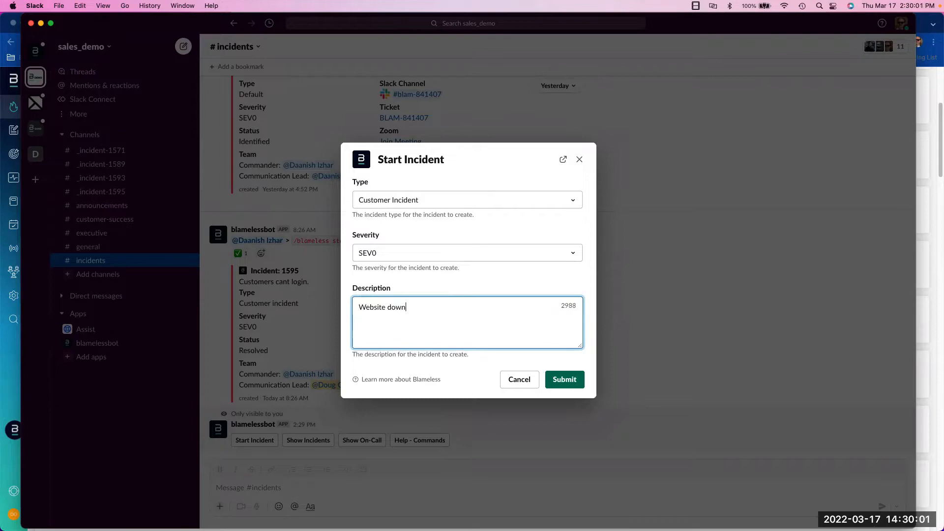
Submit the SEV0 Customer Incident described 'Website down' and open its _incident-1597 channel
{"action": "left_click", "coordinate": [575, 383]}
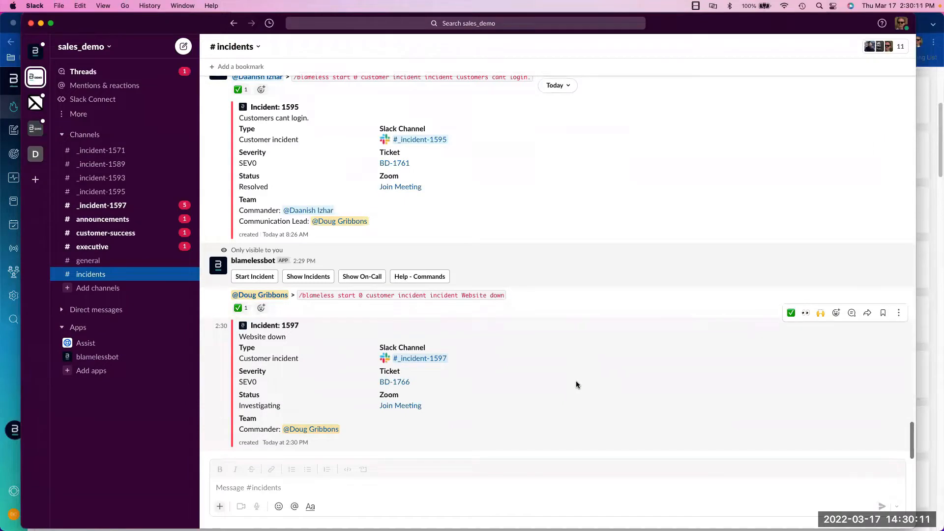
{"action": "left_click", "coordinate": [125, 205]}
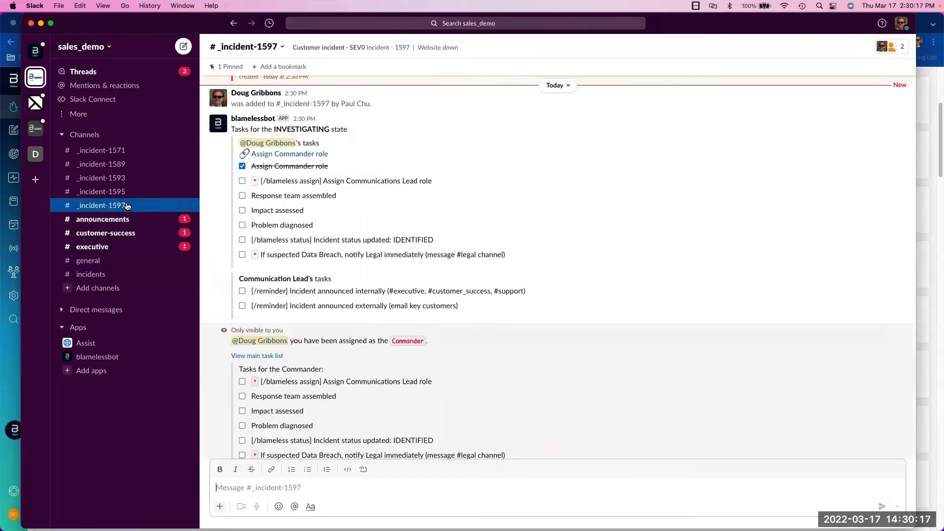
{"action": "scroll", "coordinate": [568, 257], "scroll_direction": "up", "scroll_amount": 10}
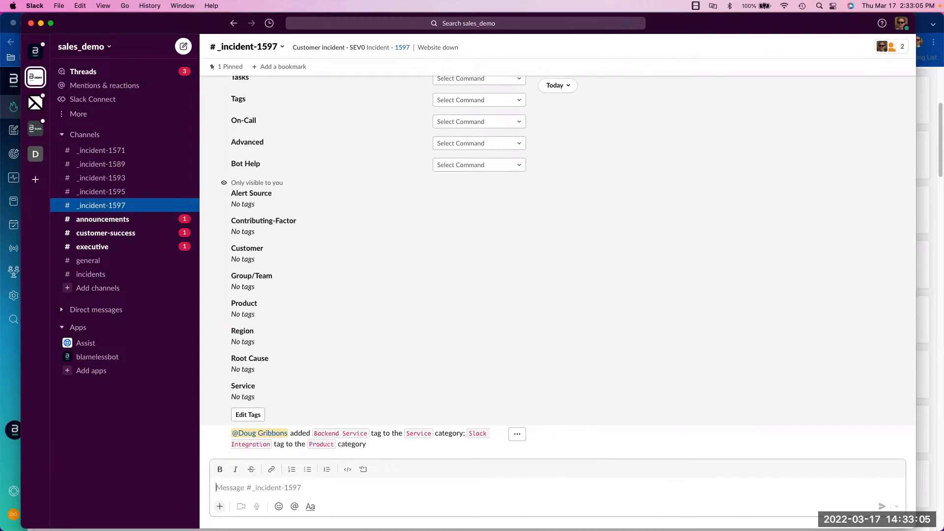
Post 'reboot the rocket5 server #todo' in the incident channel to log a follow-up to-do
{"action": "type", "text": "reboot the "}
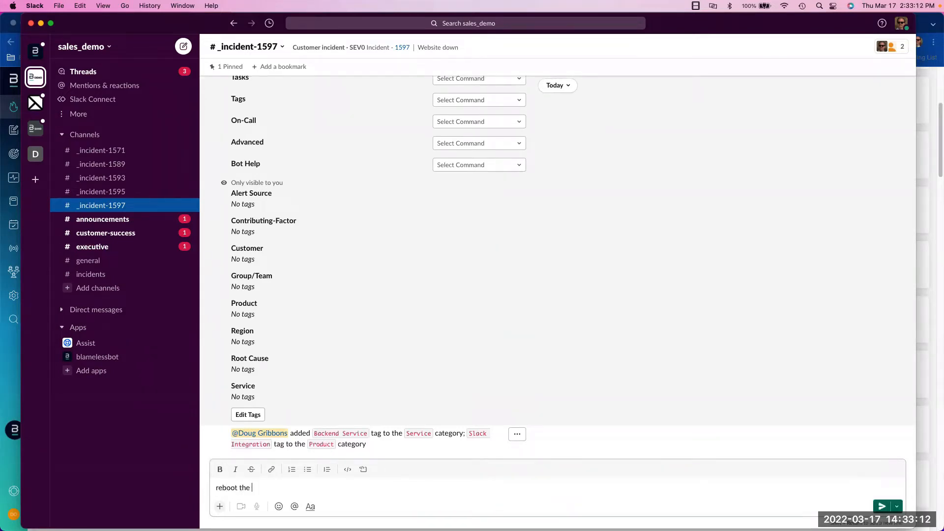
{"action": "type", "text": "rocket5 server #to"}
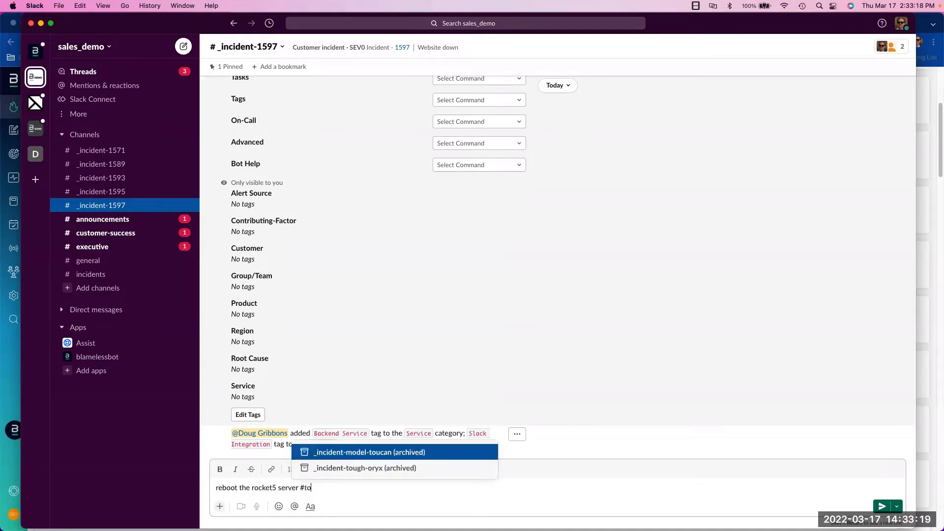
{"action": "type", "text": "do"}
{"action": "key", "text": "Return"}
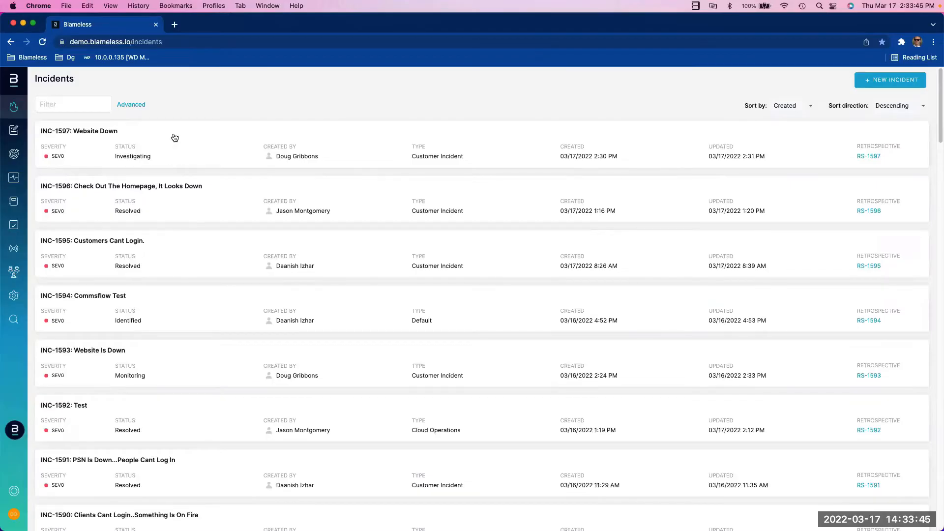
In the Blameless web app, open INC-1597's follow-up actions and start a new action summarized 'Reboot the Rocket12 server'
{"action": "left_click", "coordinate": [173, 136]}
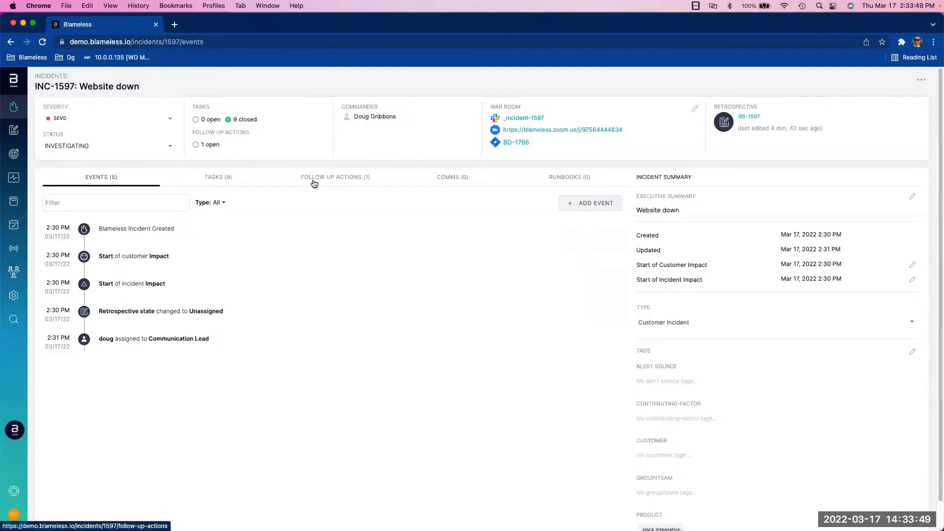
{"action": "left_click", "coordinate": [313, 184]}
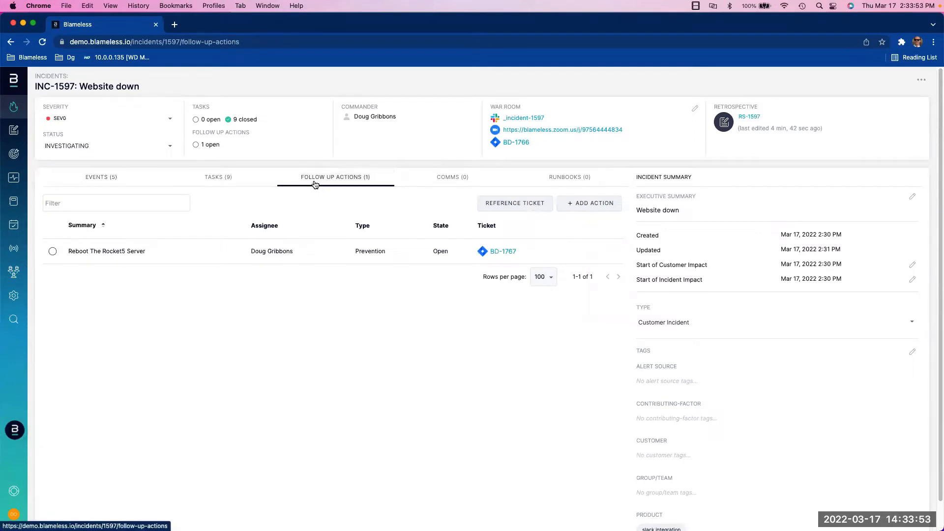
{"action": "left_click", "coordinate": [576, 210]}
{"action": "left_click", "coordinate": [762, 126]}
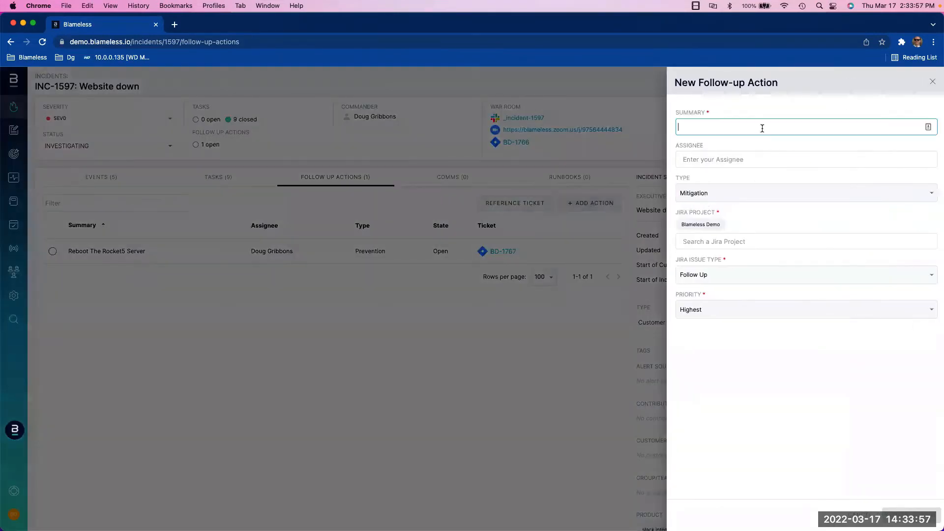
{"action": "type", "text": "Reboot the"}
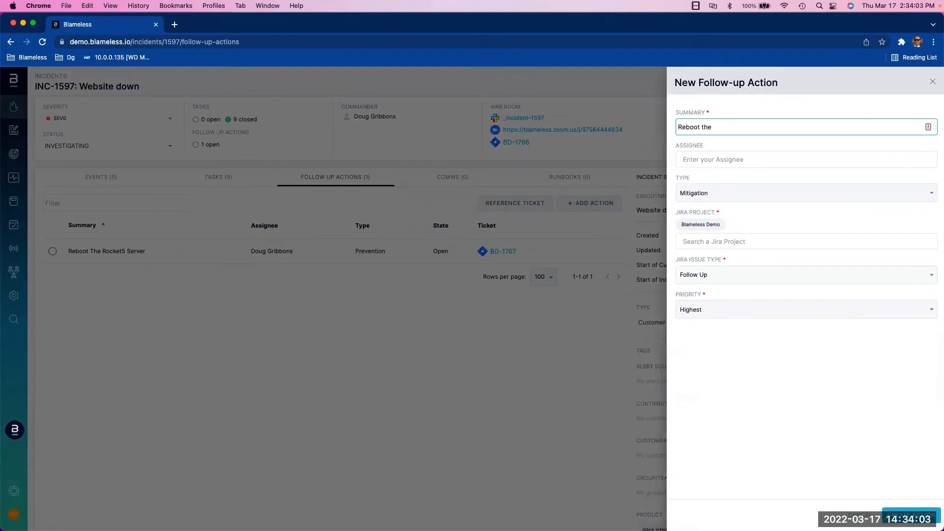
{"action": "type", "text": " Rocket12 server"}
Assign the new follow-up action to the incident commander
{"action": "left_click", "coordinate": [753, 161]}
{"action": "type", "text": "Doug"}
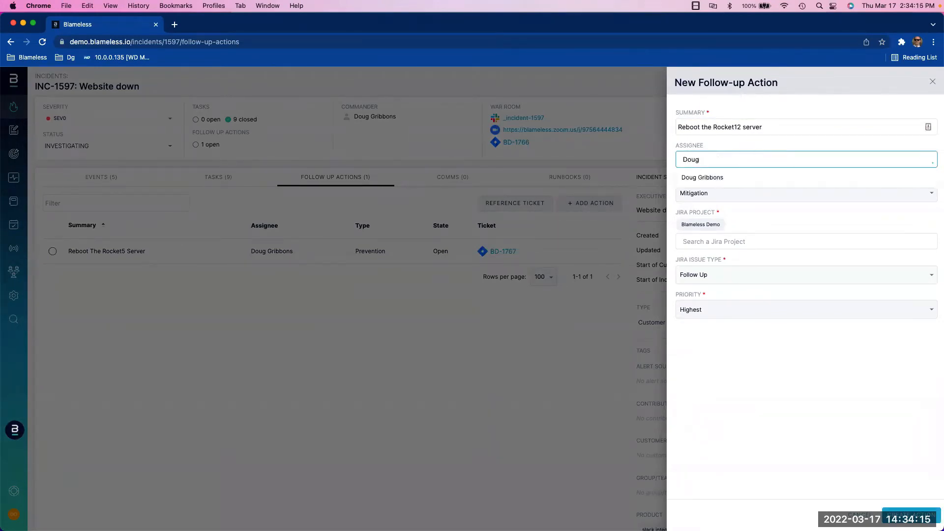
{"action": "left_click", "coordinate": [698, 177]}
Choose the Infrastructure Jira project for the action and save the new follow-up action
{"action": "left_click", "coordinate": [710, 256]}
{"action": "type", "text": "Infras"}
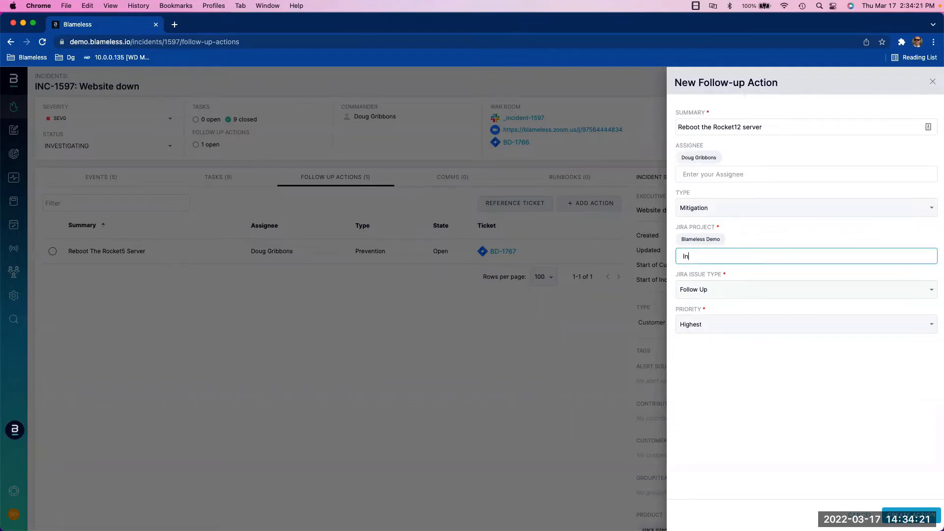
{"action": "type", "text": "tructure"}
{"action": "left_click", "coordinate": [711, 294]}
{"action": "left_click", "coordinate": [698, 226]}
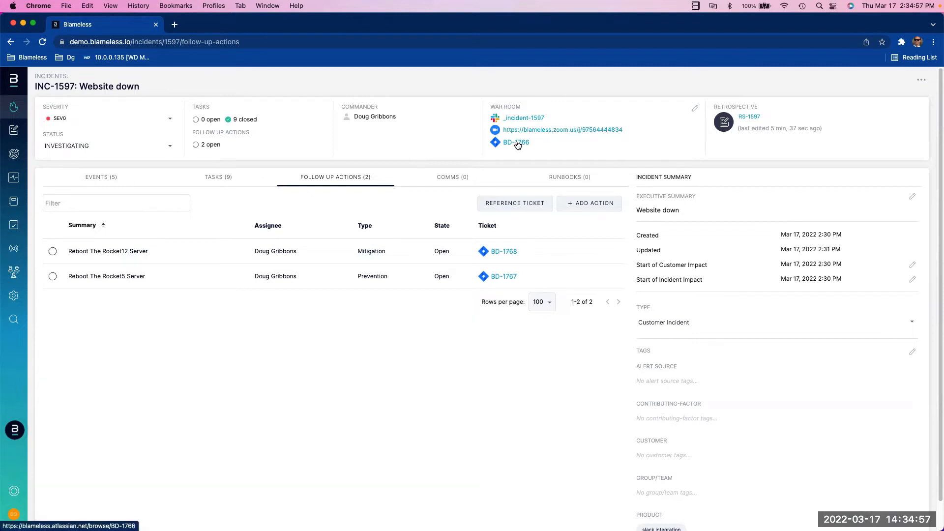
Open the incident's Jira ticket BD-1766 and mark both linked issues BD-1767 and BD-1768 as Done
{"action": "left_click", "coordinate": [516, 142]}
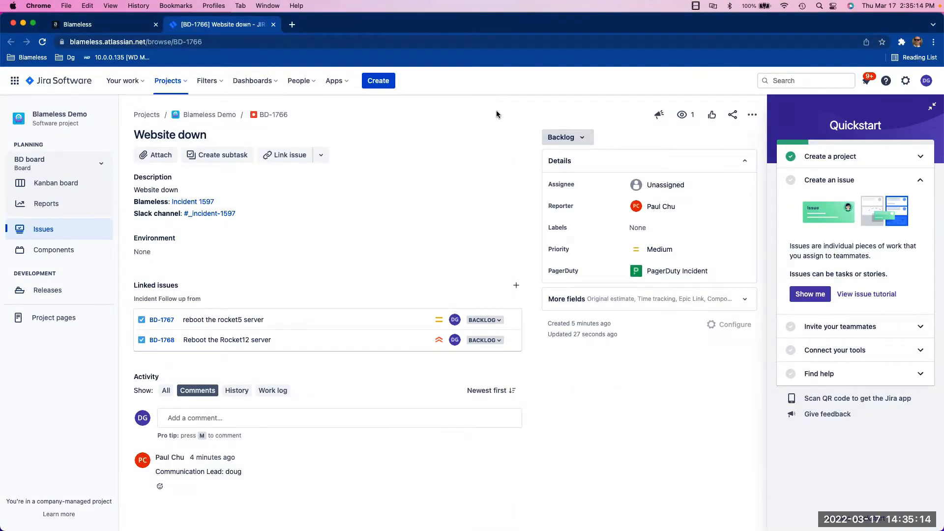
{"action": "left_click", "coordinate": [484, 320]}
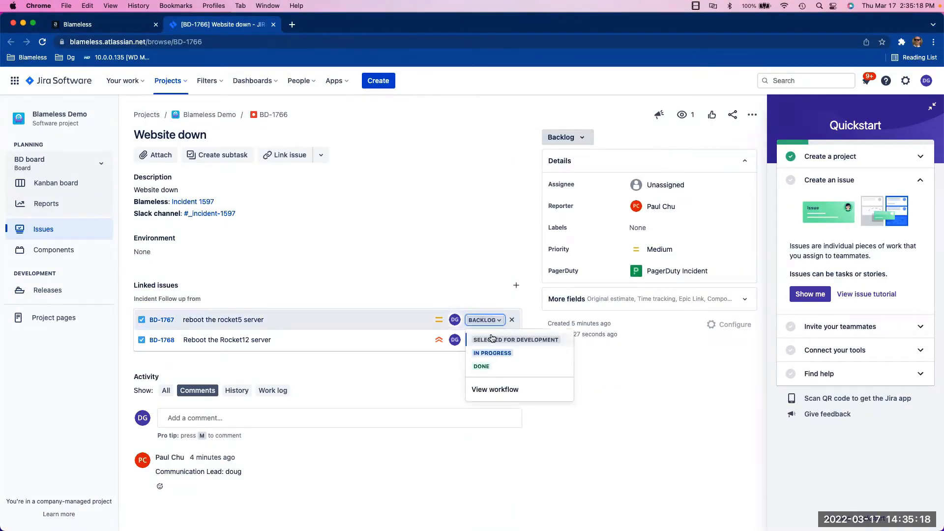
{"action": "left_click", "coordinate": [484, 367]}
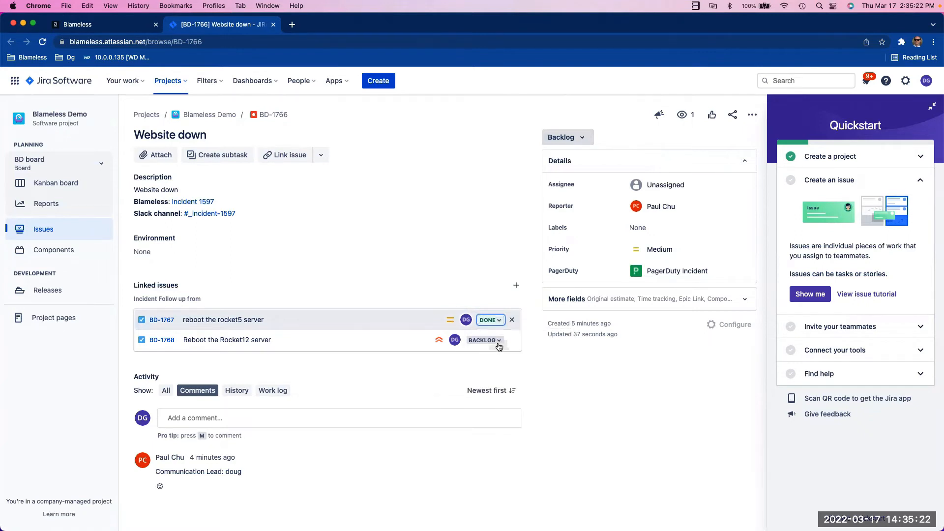
{"action": "left_click", "coordinate": [498, 343]}
{"action": "left_click", "coordinate": [480, 388]}
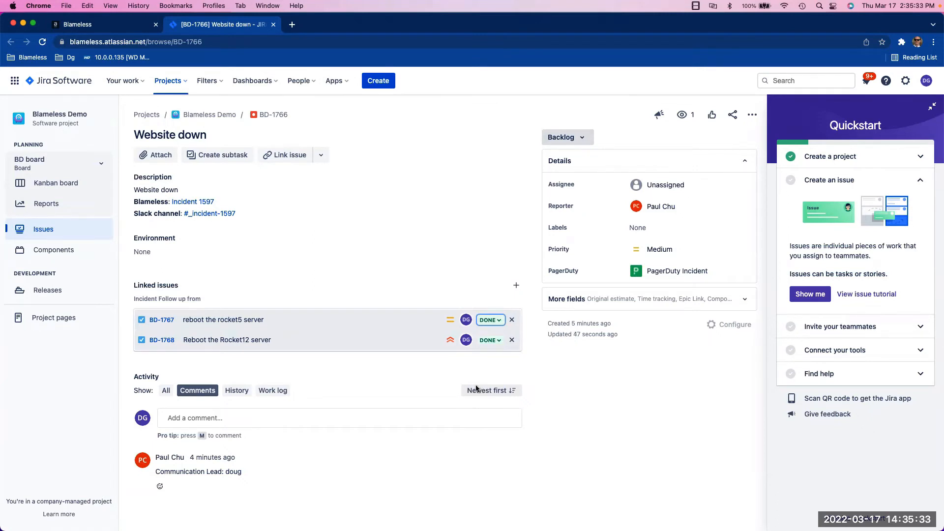
Switch back to the incident's follow-up actions and reload the page
{"action": "left_click", "coordinate": [126, 25]}
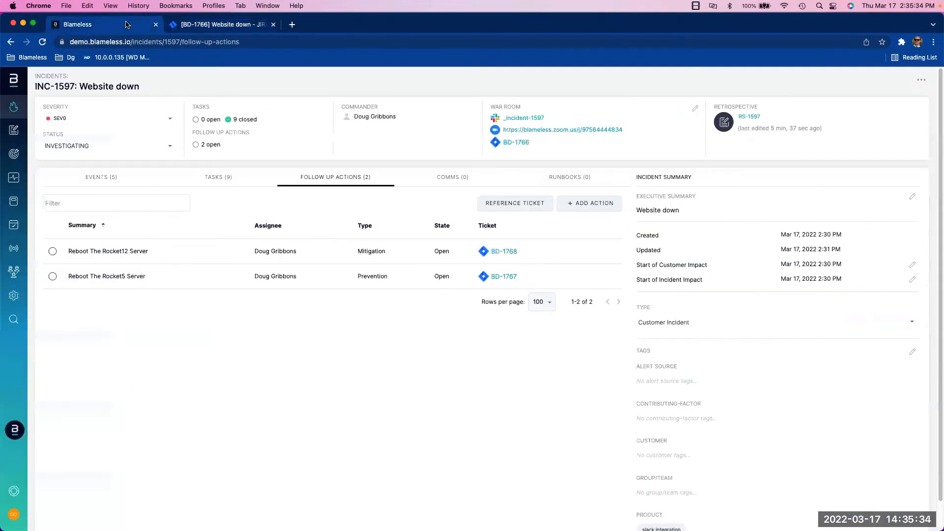
{"action": "left_click", "coordinate": [41, 43]}
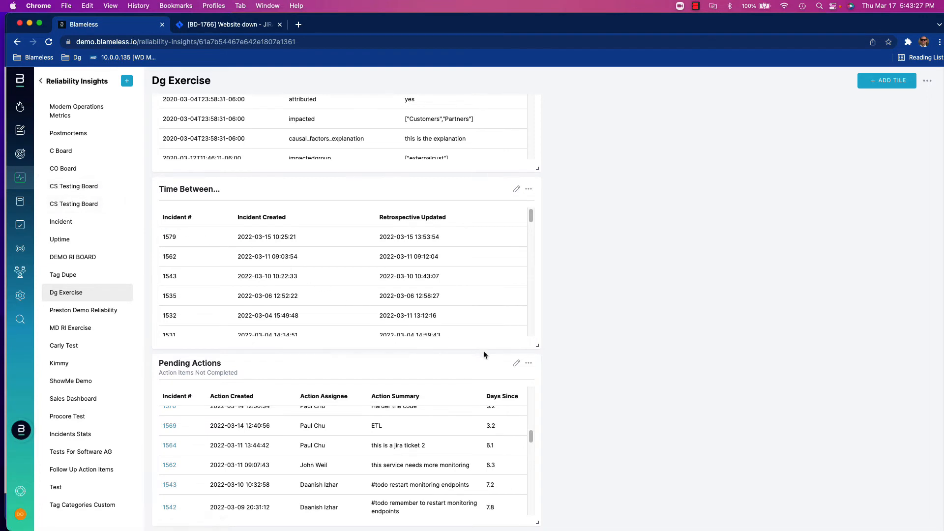
Open the Pending Actions tile's query, browse the Incident and Action field lists, and continue to data refinement
{"action": "left_click", "coordinate": [515, 364]}
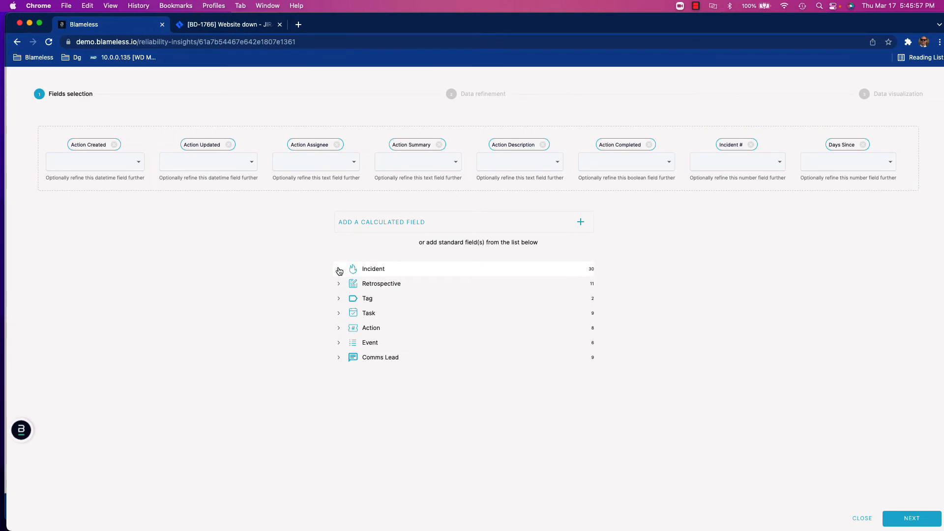
{"action": "left_click", "coordinate": [339, 269]}
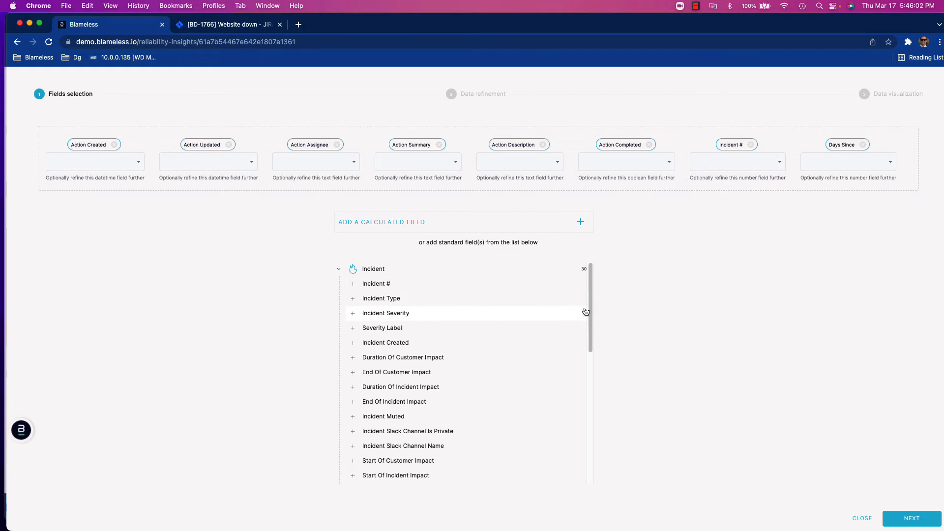
{"action": "left_click_drag", "start_coordinate": [592, 312], "coordinate": [606, 497]}
{"action": "left_click", "coordinate": [339, 447]}
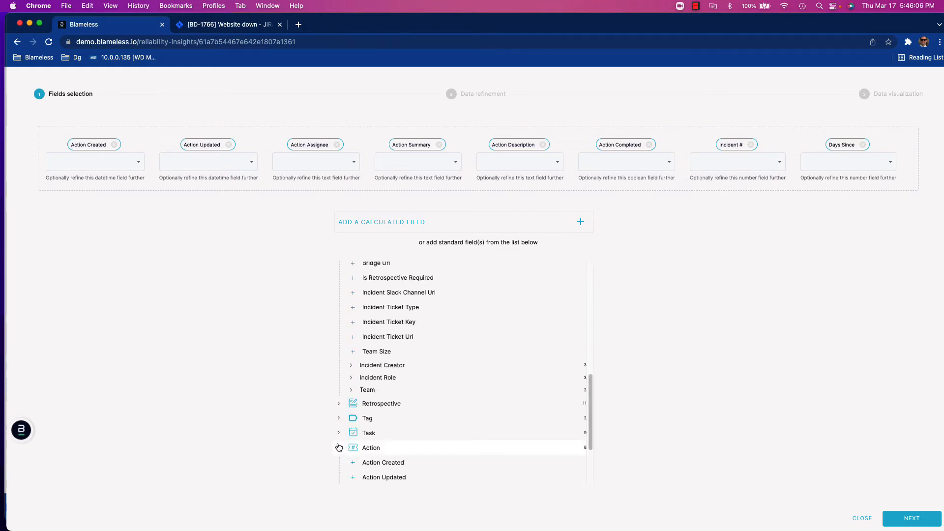
{"action": "left_click_drag", "start_coordinate": [590, 423], "coordinate": [603, 504]}
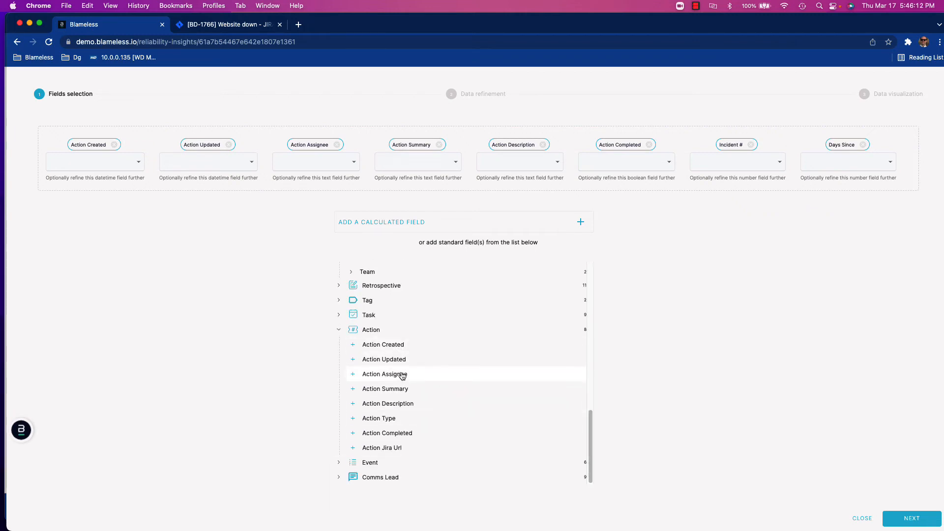
{"action": "left_click", "coordinate": [903, 520]}
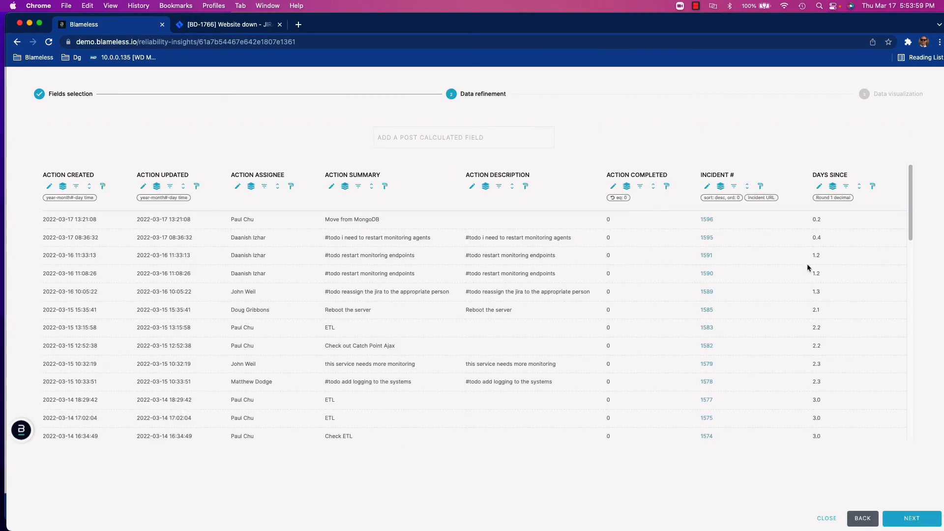
Inspect the Incident # sort order and the Days Since formula and formatting without changing them
{"action": "left_click", "coordinate": [747, 189]}
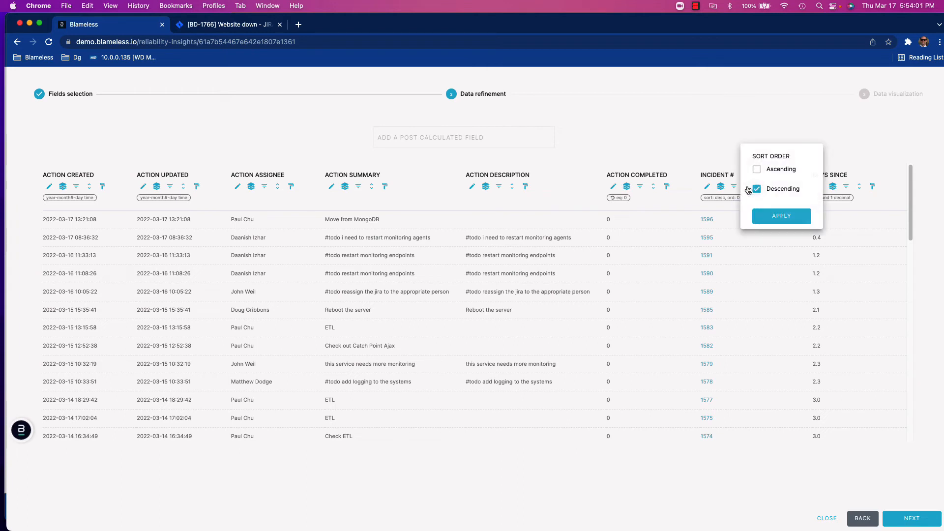
{"action": "left_click", "coordinate": [721, 149]}
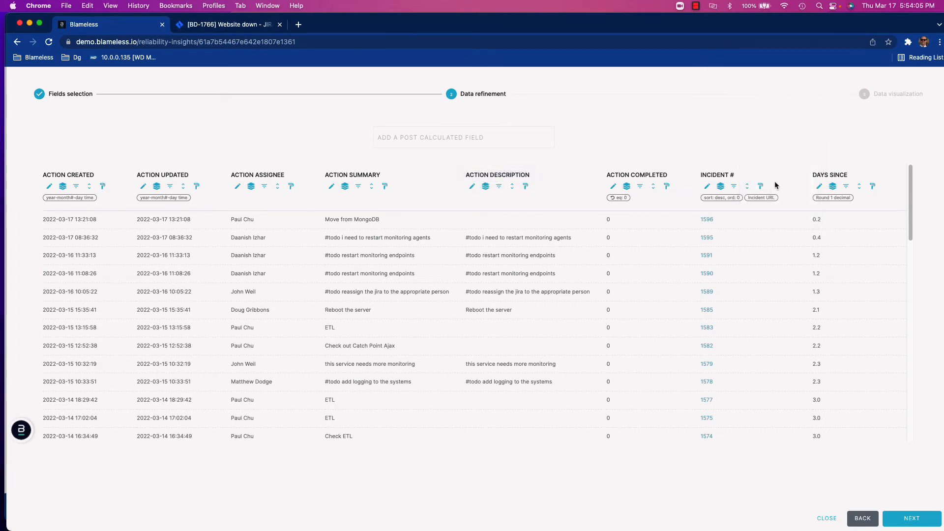
{"action": "left_click", "coordinate": [819, 188]}
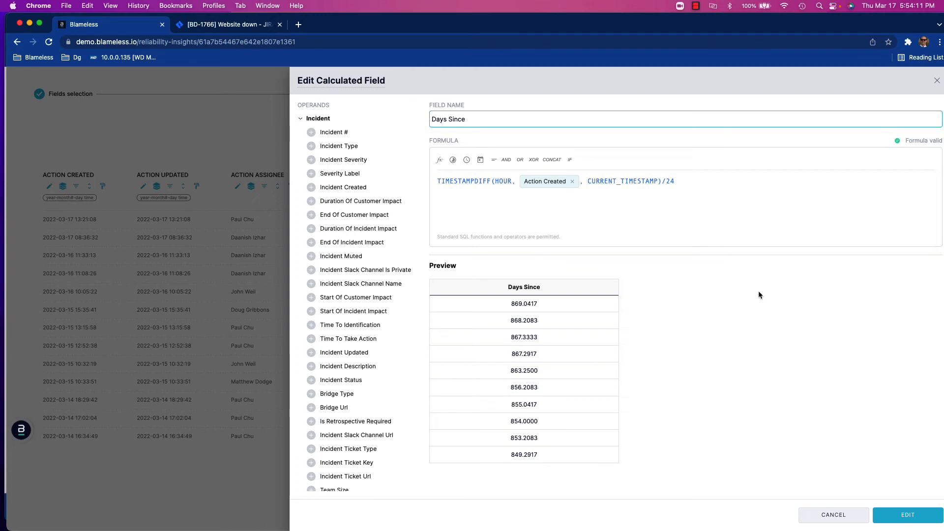
{"action": "left_click", "coordinate": [837, 514]}
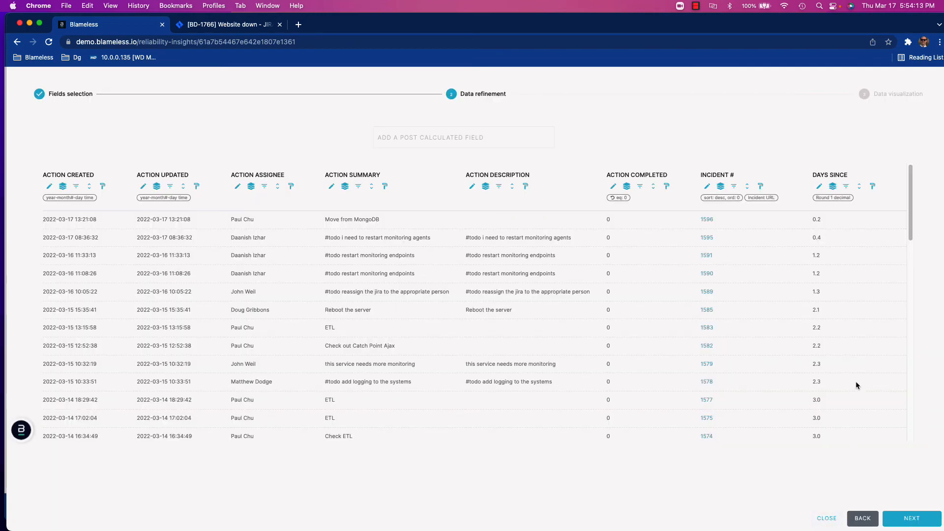
{"action": "left_click", "coordinate": [872, 187]}
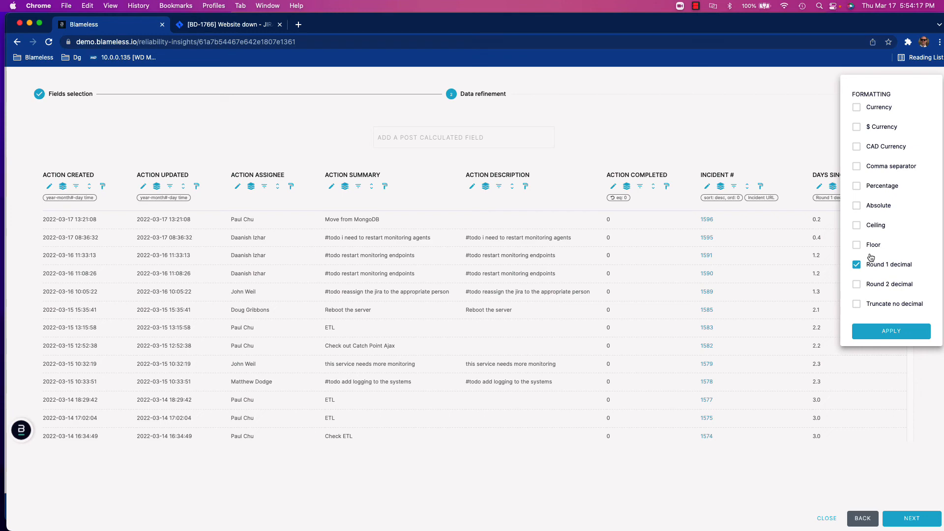
{"action": "left_click", "coordinate": [796, 172]}
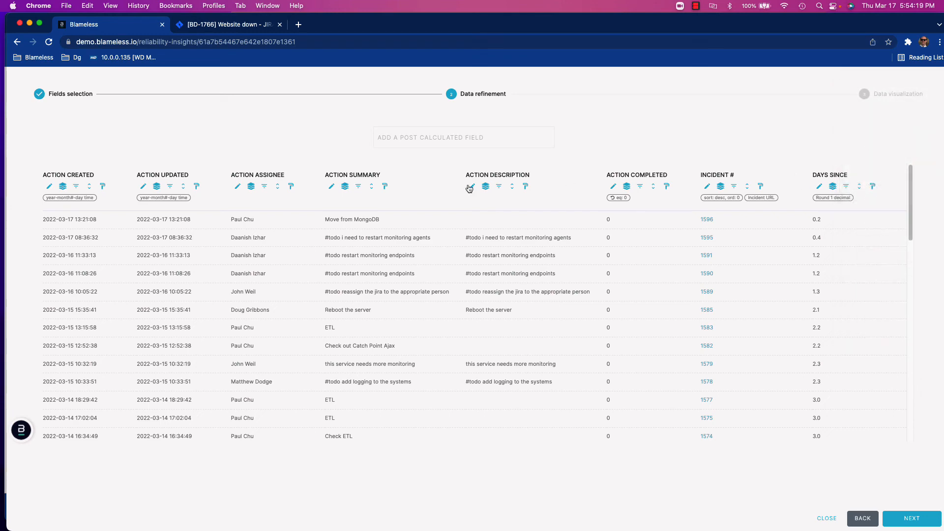
Inspect the date formatting of the action created and updated columns and the Action Completed filter, then continue to visualization
{"action": "left_click", "coordinate": [104, 187]}
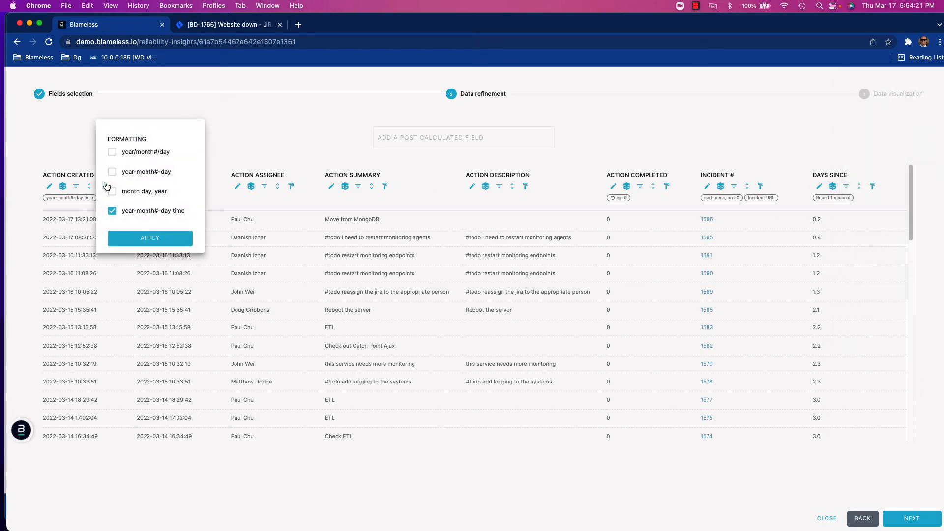
{"action": "left_click", "coordinate": [248, 148]}
{"action": "left_click", "coordinate": [197, 186]}
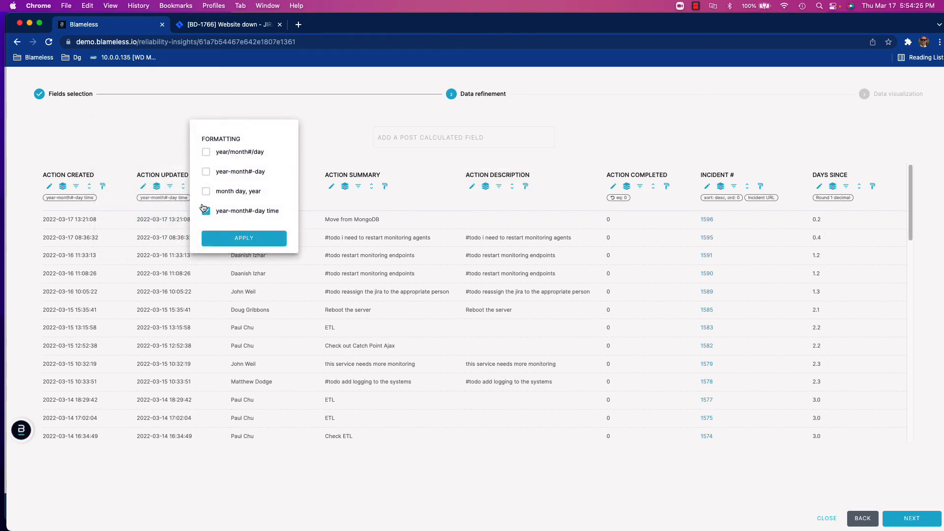
{"action": "left_click", "coordinate": [186, 160]}
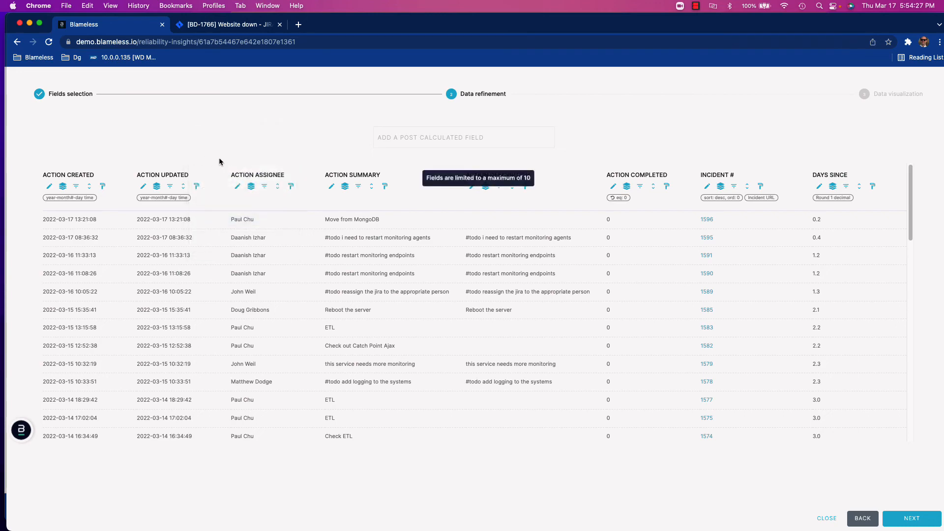
{"action": "left_click", "coordinate": [639, 186]}
{"action": "left_click", "coordinate": [666, 188]}
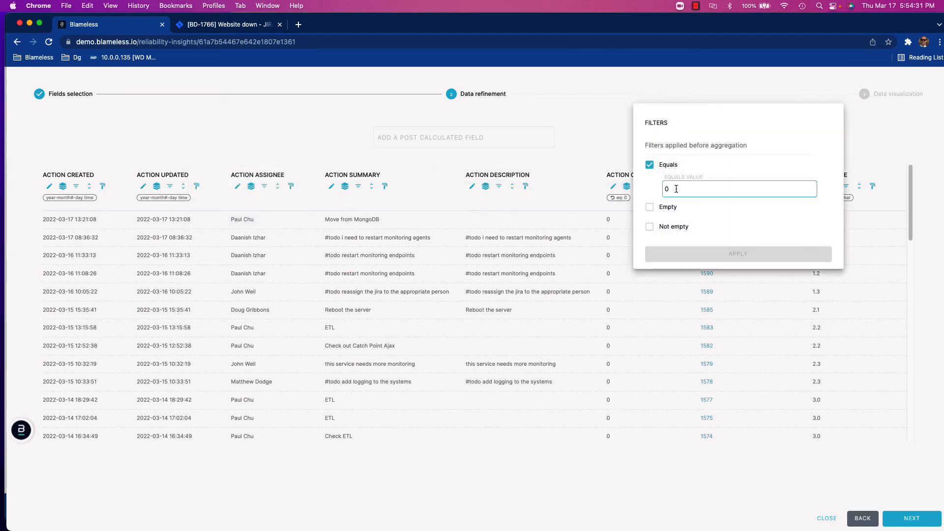
{"action": "left_click", "coordinate": [605, 168]}
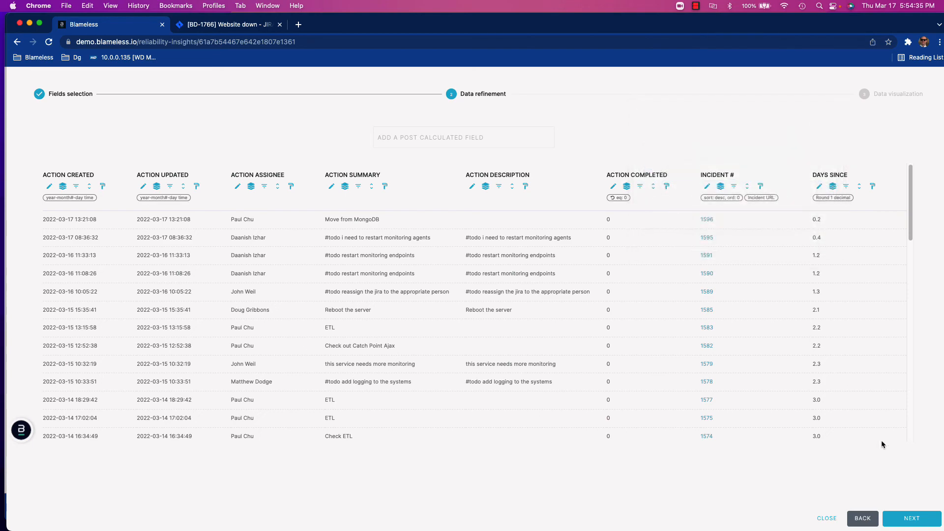
{"action": "left_click", "coordinate": [919, 518]}
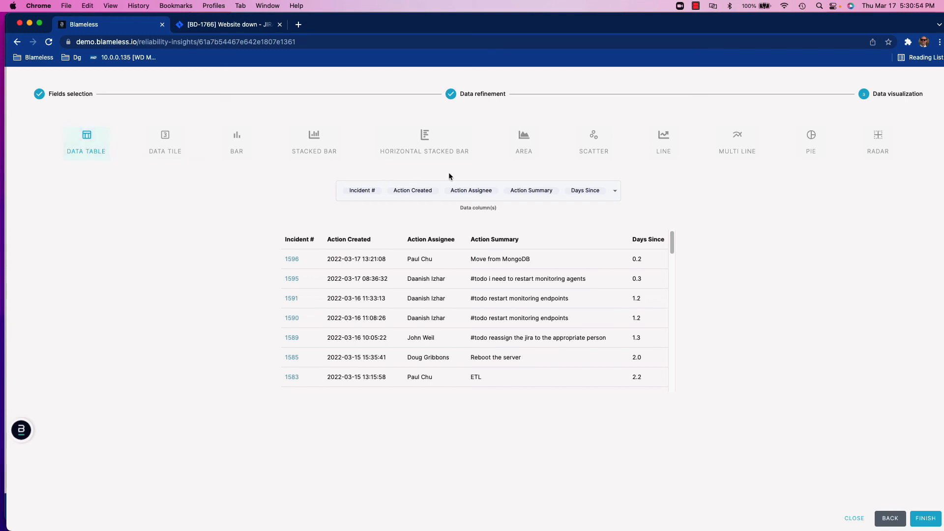
Review the table's data columns, finish the query edit, and scroll through the Pending Actions tile
{"action": "left_click", "coordinate": [614, 195]}
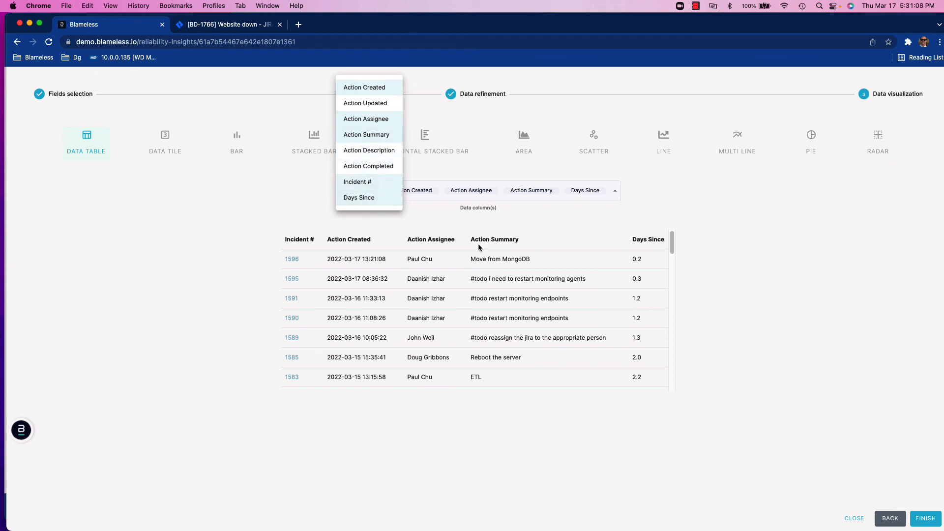
{"action": "left_click", "coordinate": [925, 520]}
{"action": "left_click", "coordinate": [926, 521]}
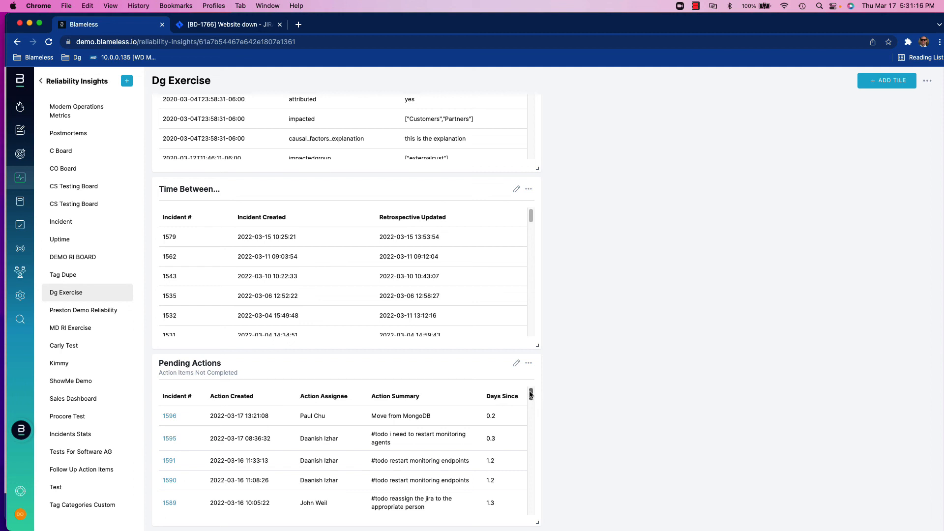
{"action": "left_click_drag", "start_coordinate": [530, 395], "coordinate": [520, 434]}
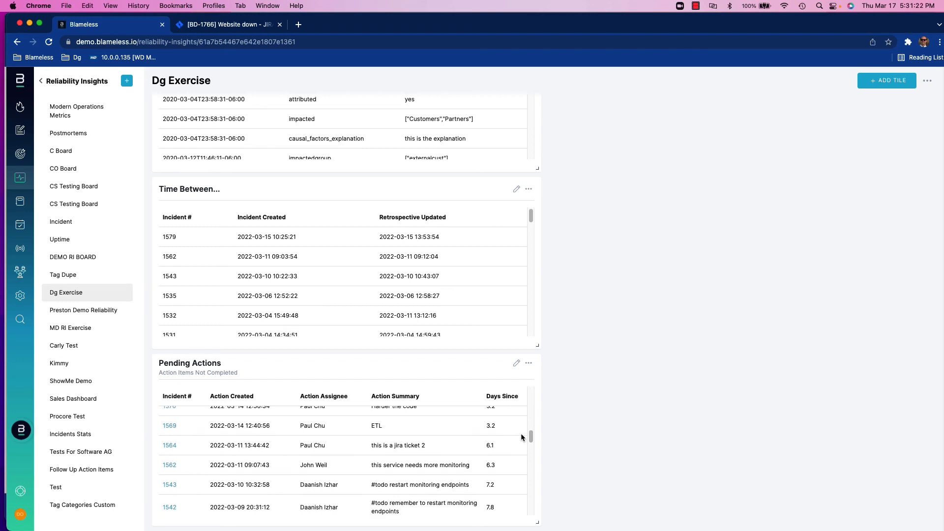